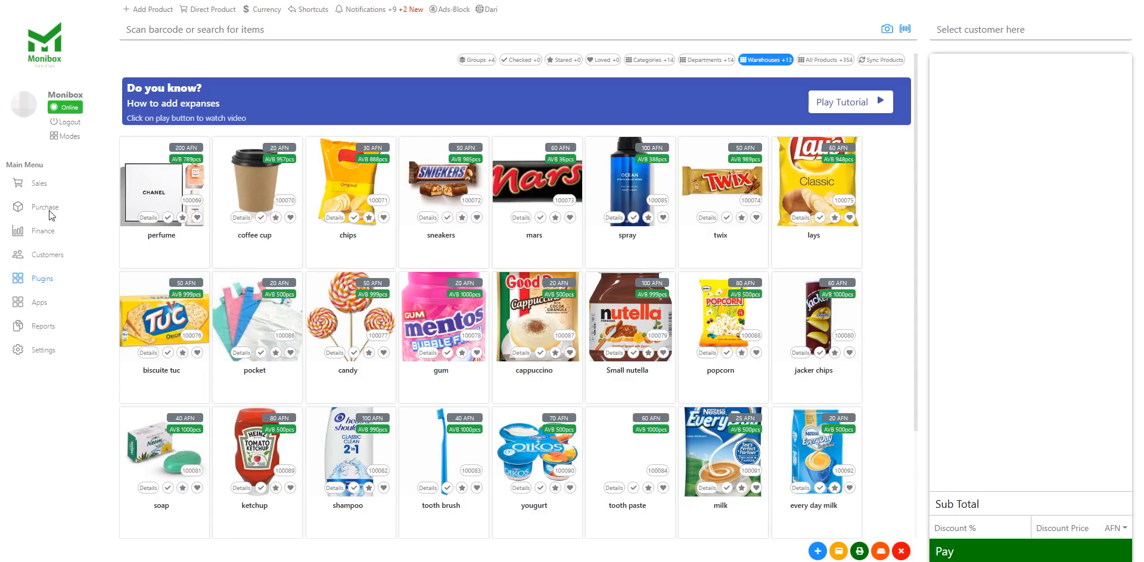
# Open the Offers plugin and set the sales price increase percentage to 10.
pyautogui.click(41, 283)
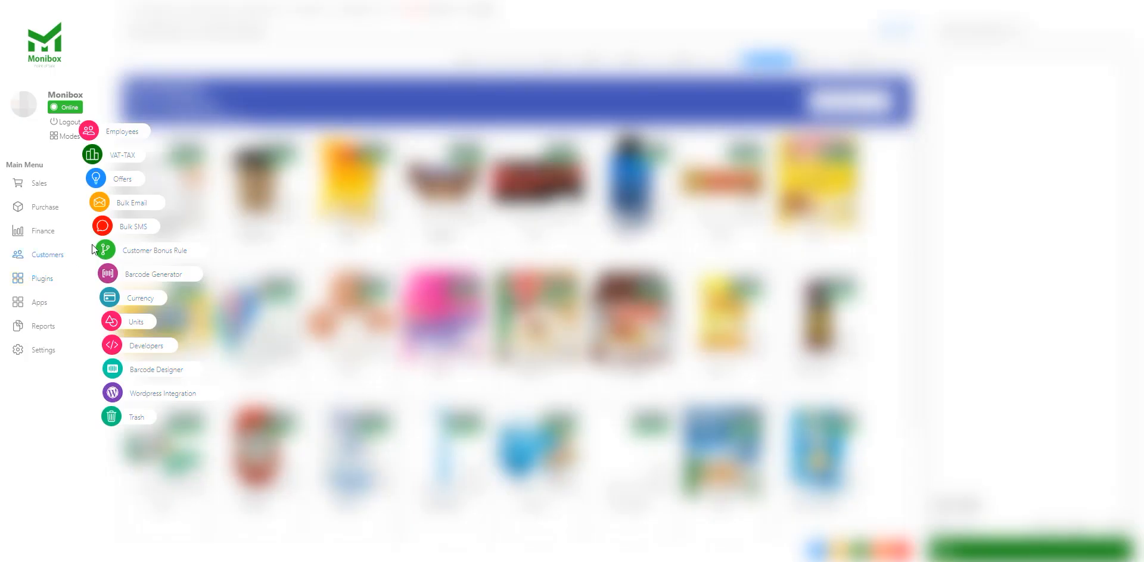
pyautogui.click(118, 184)
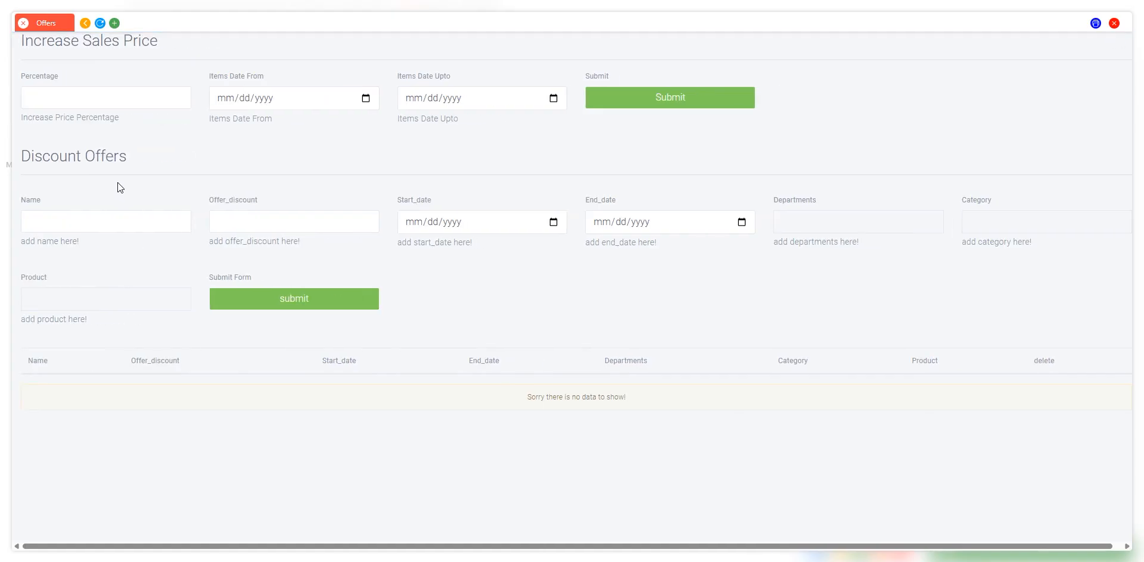
pyautogui.click(84, 98)
pyautogui.write('10')
# Set the start date of the items affected by the price increase to 01/01/2025.
pyautogui.click(365, 100)
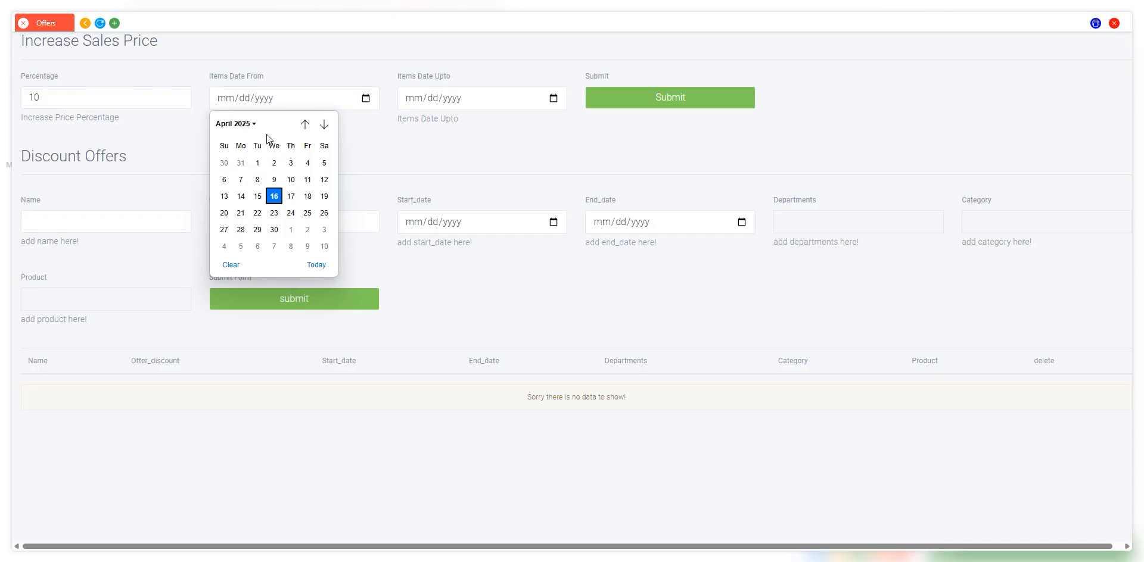
pyautogui.click(241, 123)
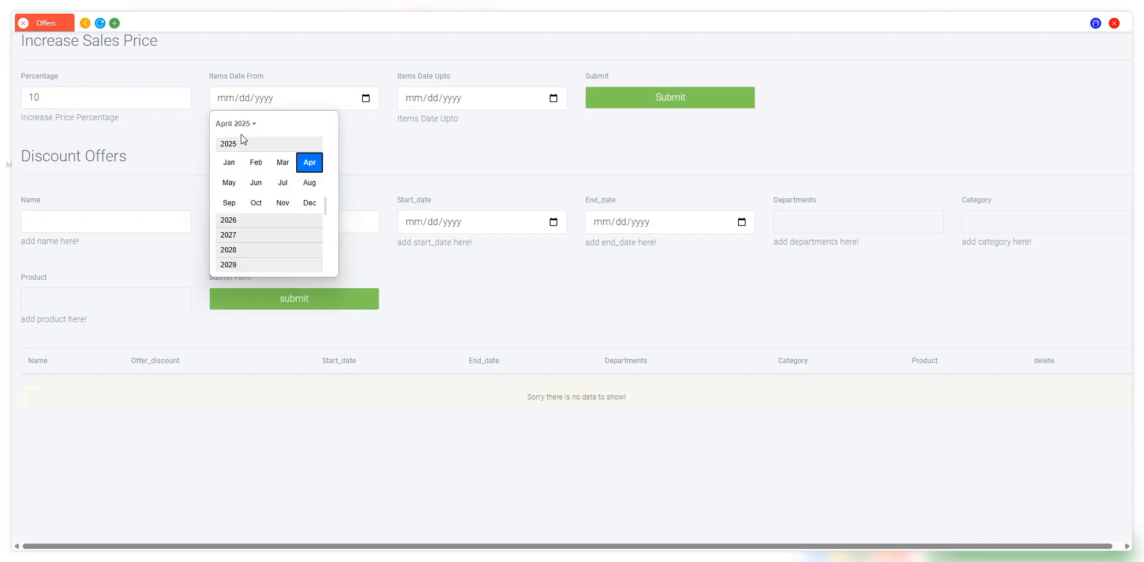
pyautogui.click(229, 163)
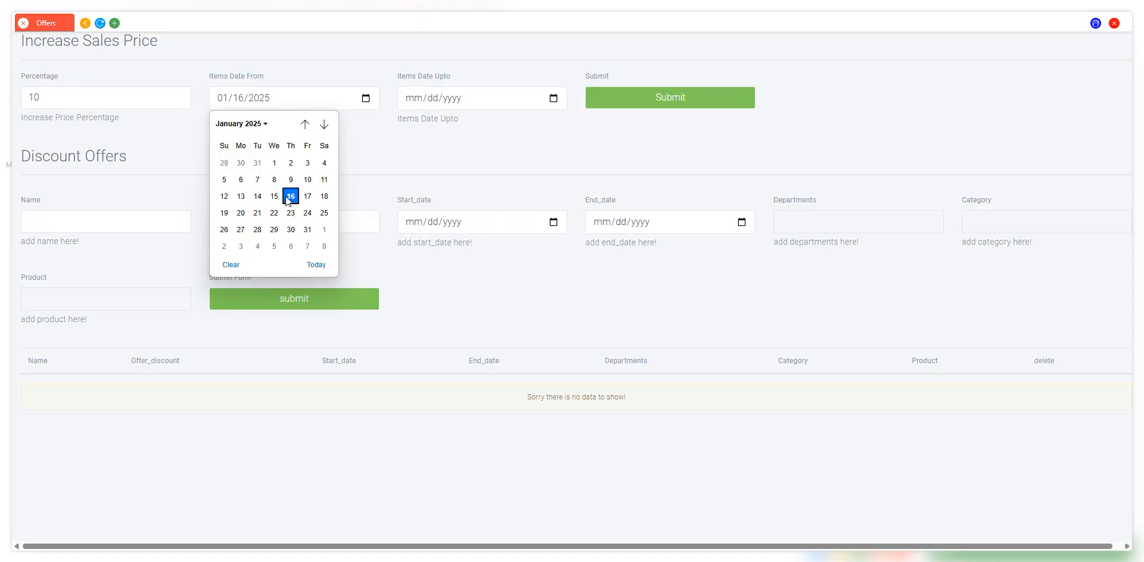
pyautogui.click(271, 162)
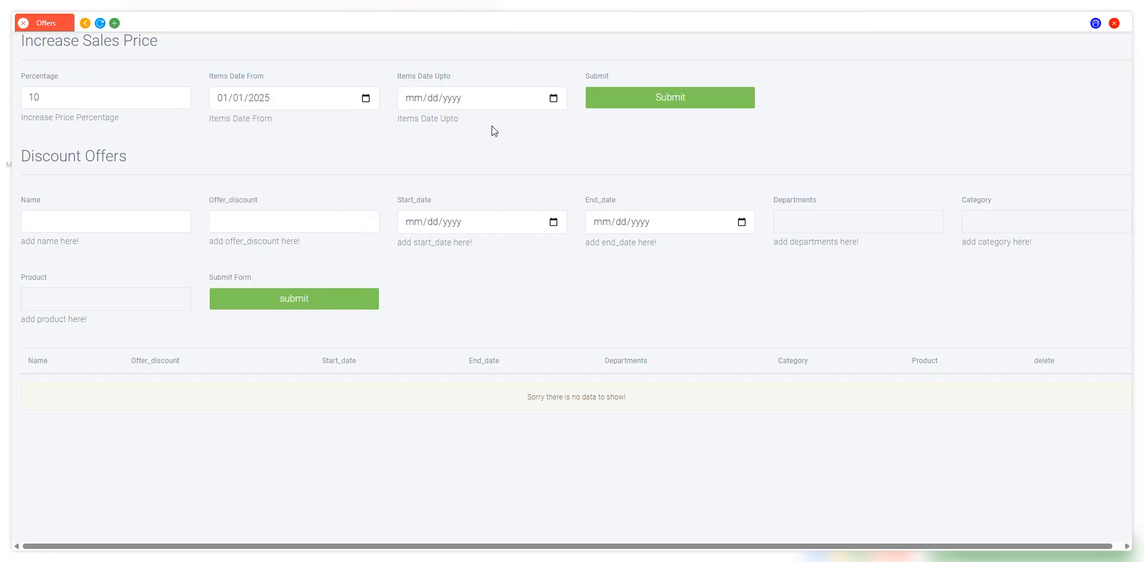
# Set the price increase's items end date to 04/15/2025 and submit the increase.
pyautogui.click(553, 100)
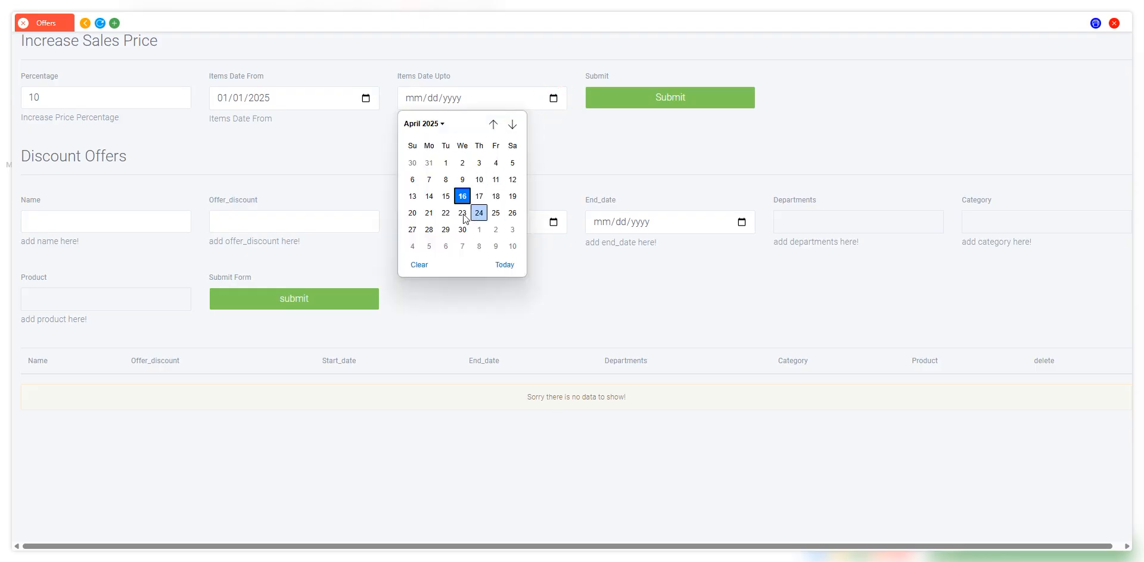
pyautogui.click(446, 196)
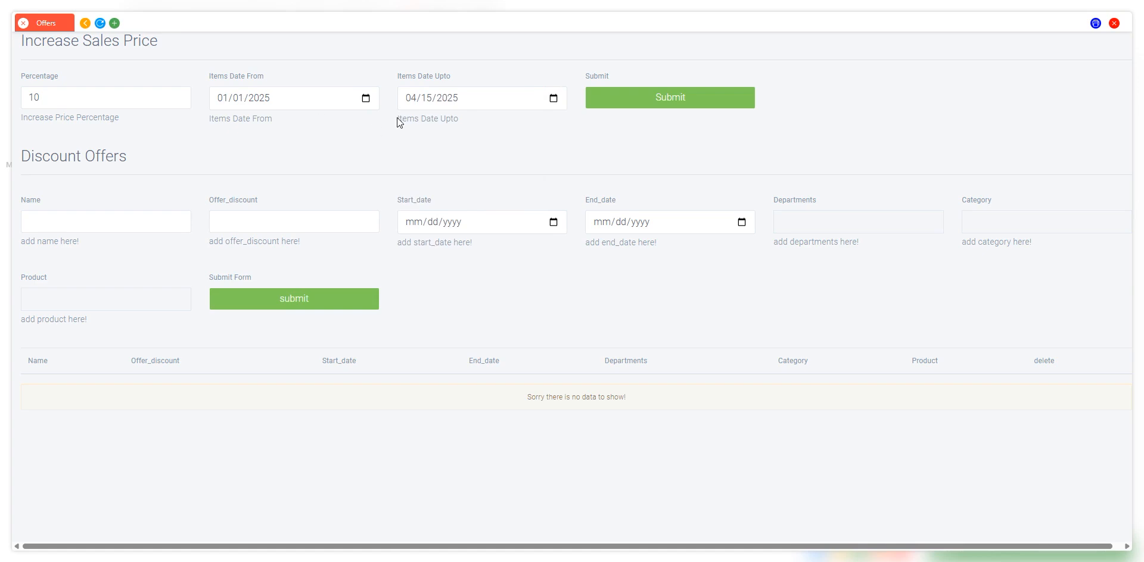
pyautogui.click(618, 105)
pyautogui.click(625, 60)
pyautogui.click(625, 61)
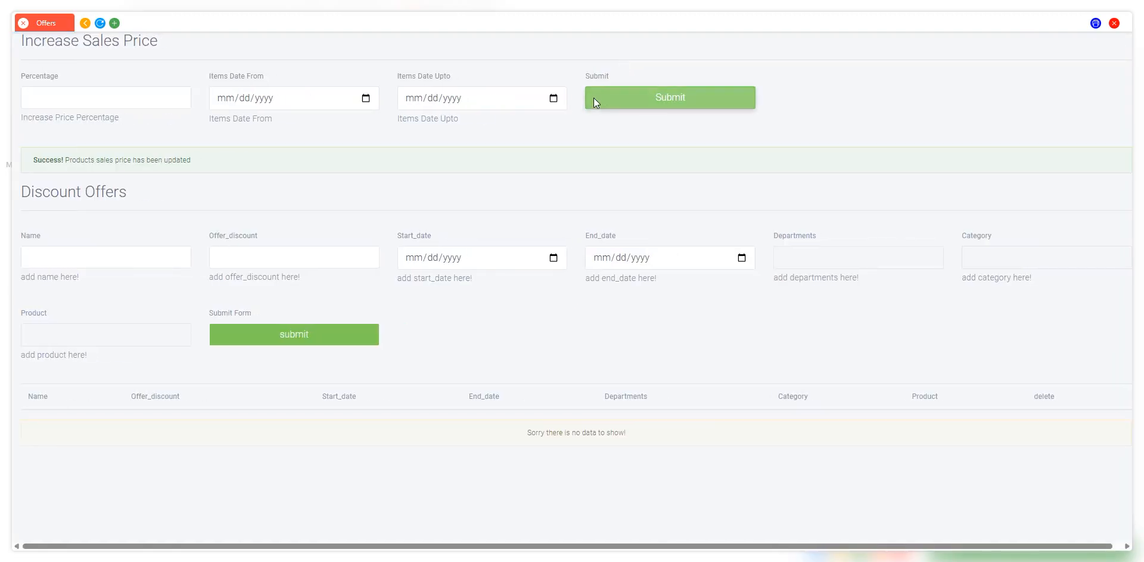
pyautogui.click(141, 100)
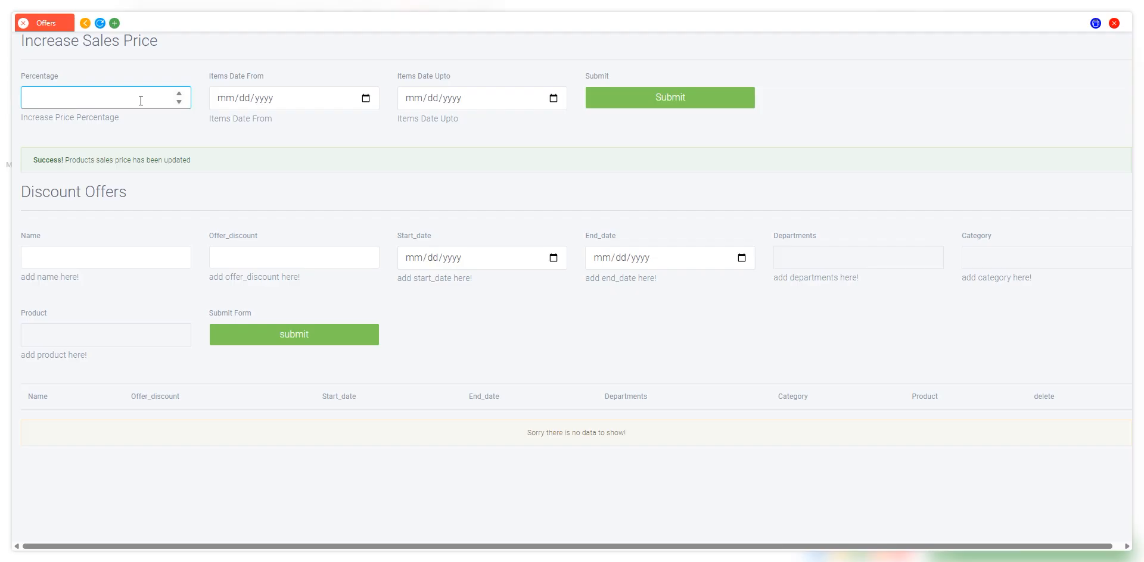
pyautogui.write('-10')
pyautogui.press('BackSpace')
pyautogui.press('BackSpace')
pyautogui.press('BackSpace')
# Name the new discount offer "Ead Offer" and set its offer discount to 15.
pyautogui.click(74, 241)
pyautogui.click(72, 252)
pyautogui.write('Ead Offer')
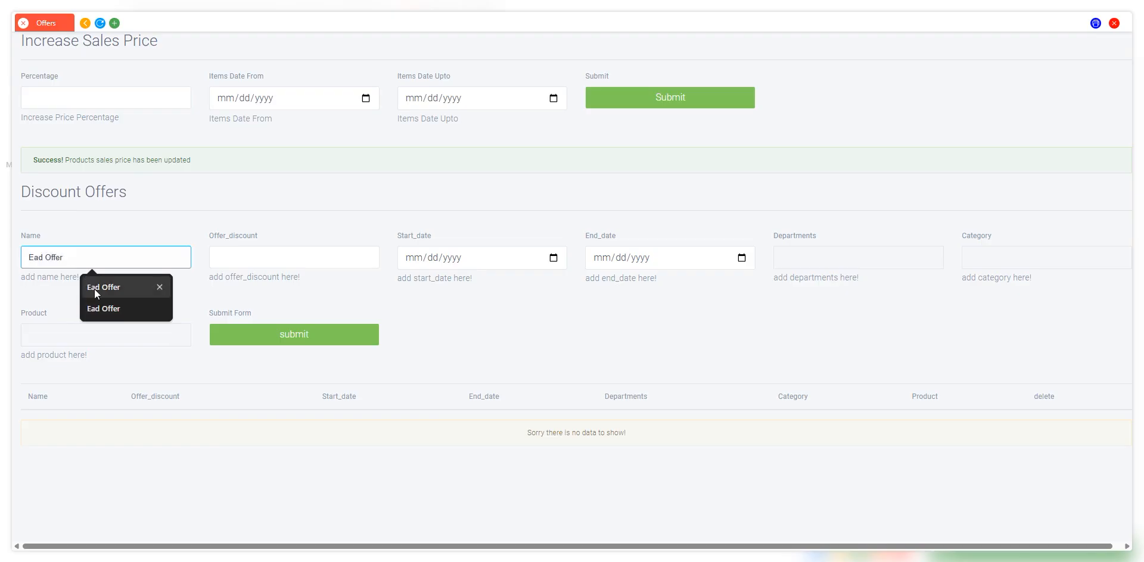
pyautogui.click(95, 288)
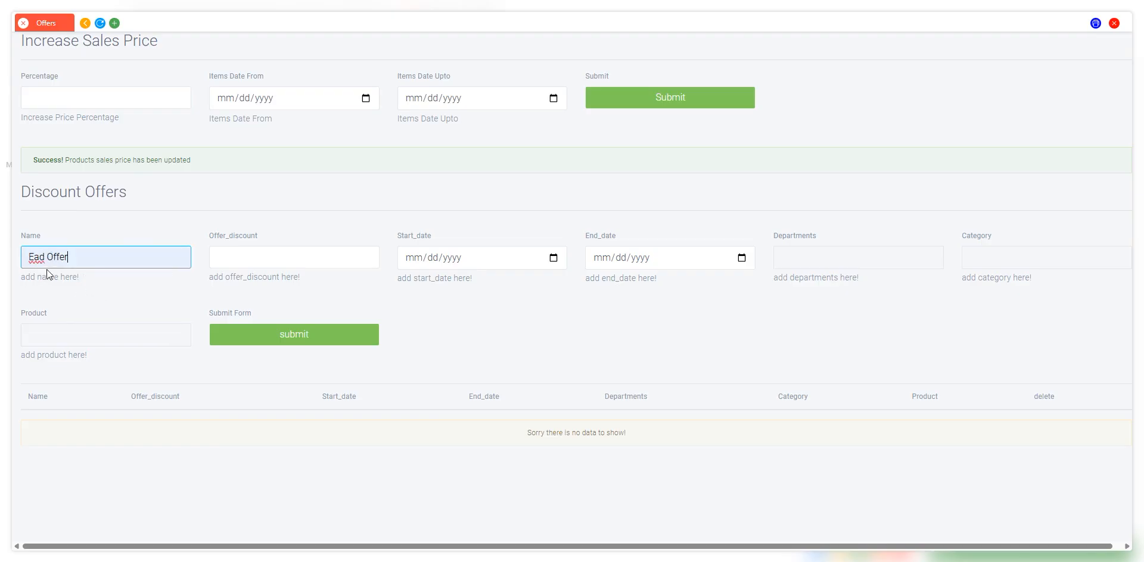
pyautogui.click(238, 259)
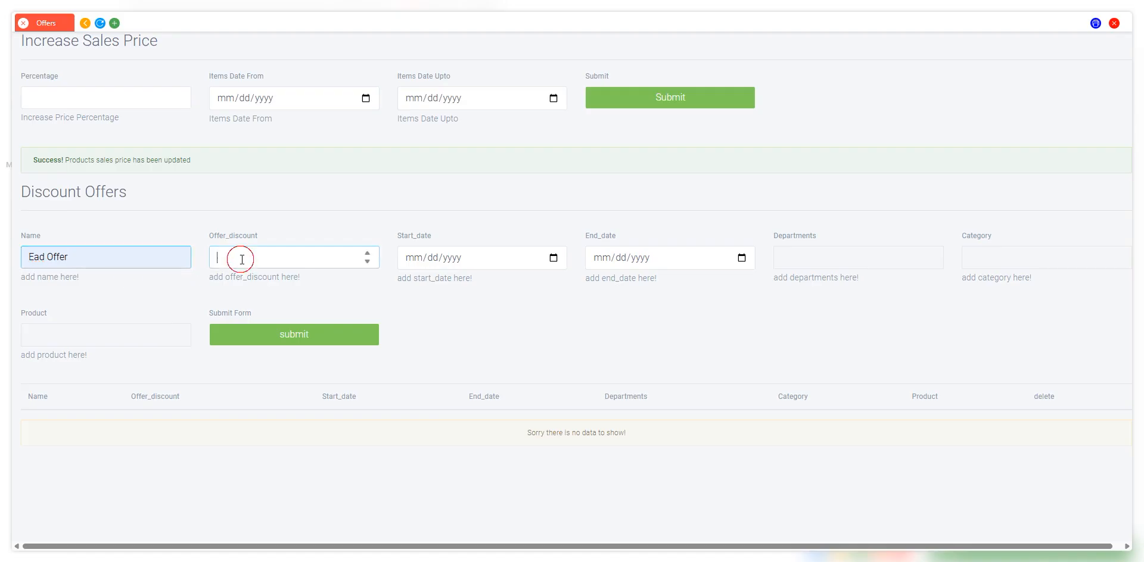
pyautogui.write('15')
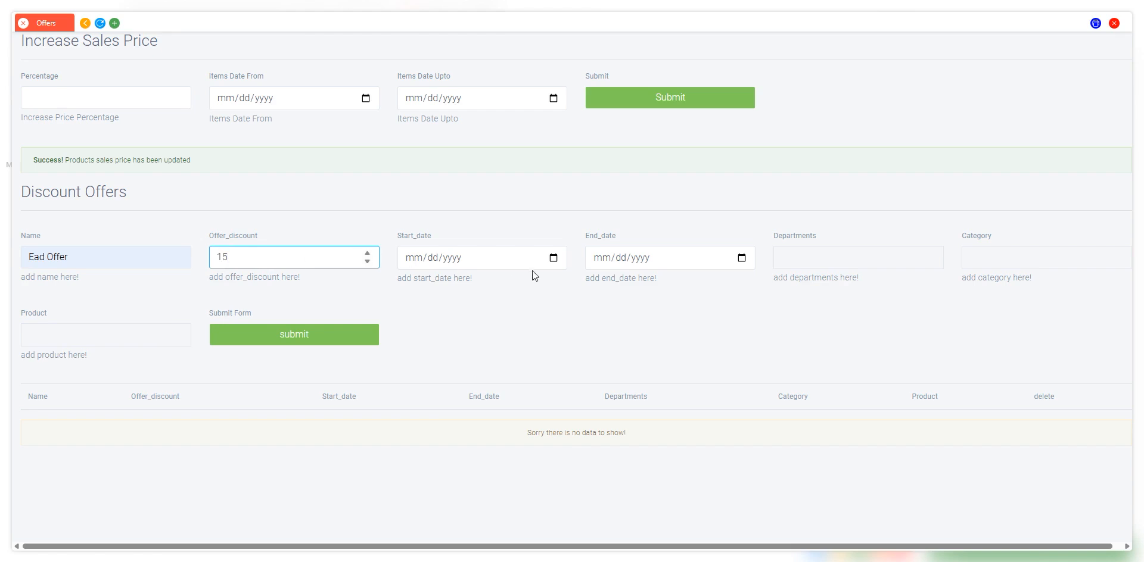
# Set the discount offer's start date to 04/16/2025 and its end date to 04/30/2025.
pyautogui.click(553, 259)
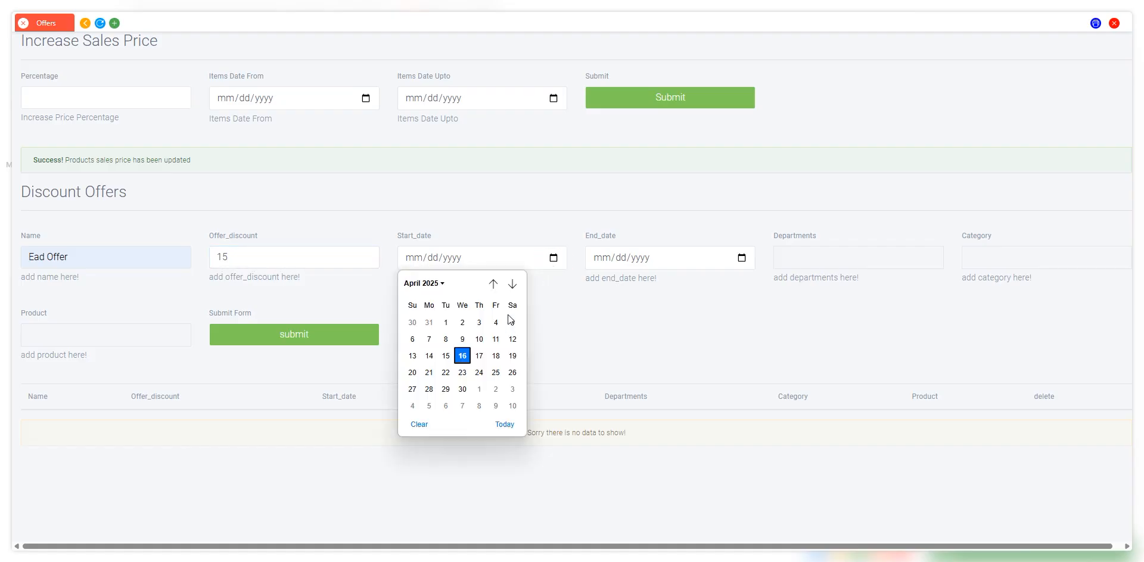
pyautogui.click(467, 356)
pyautogui.click(742, 260)
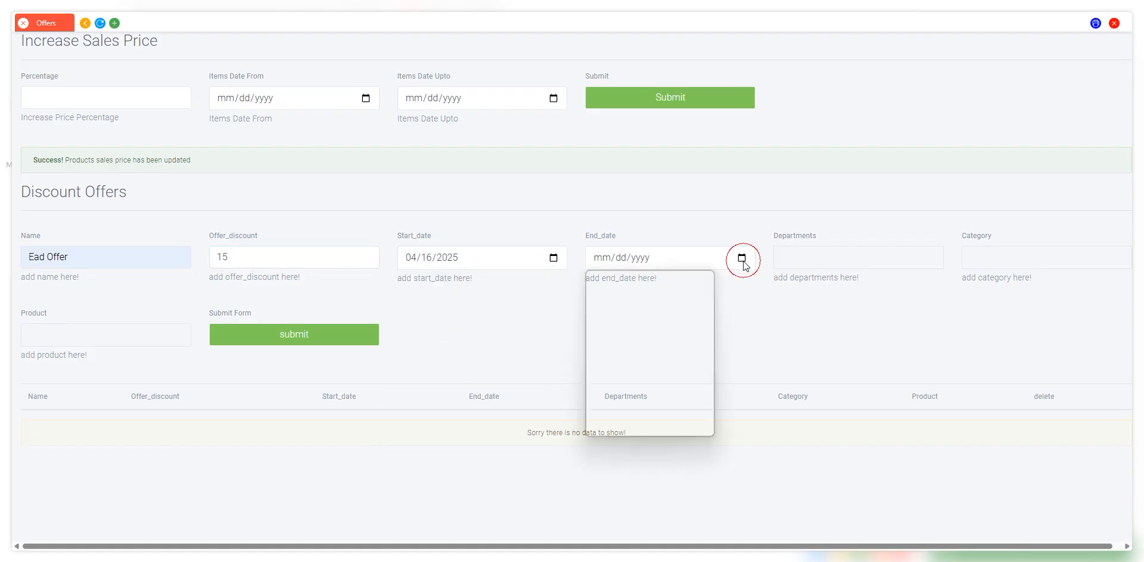
pyautogui.click(651, 390)
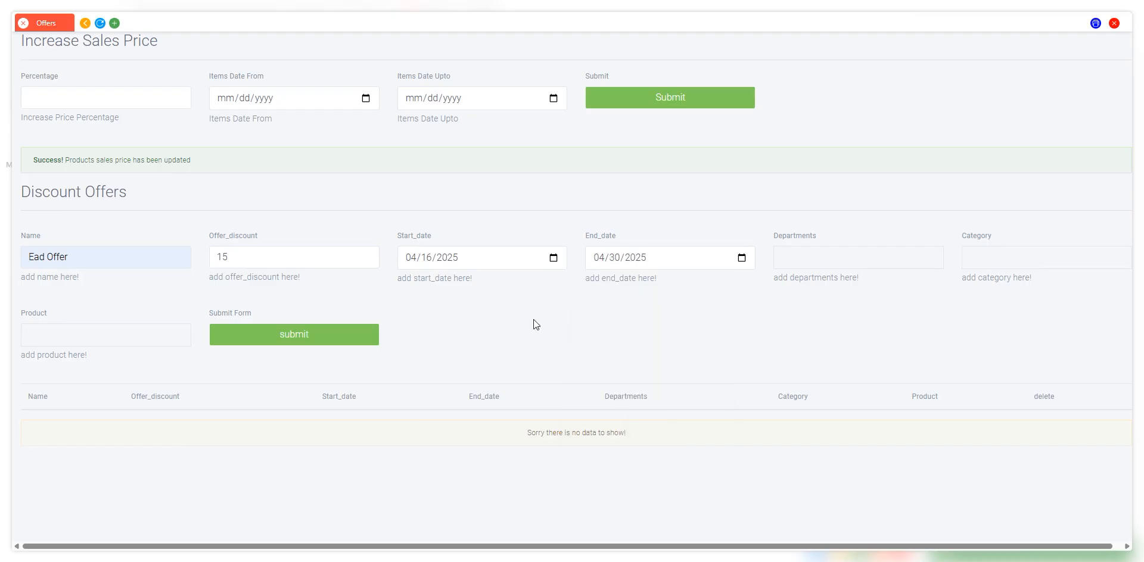
# Assign the supermarket department to the discount offer.
pyautogui.click(889, 257)
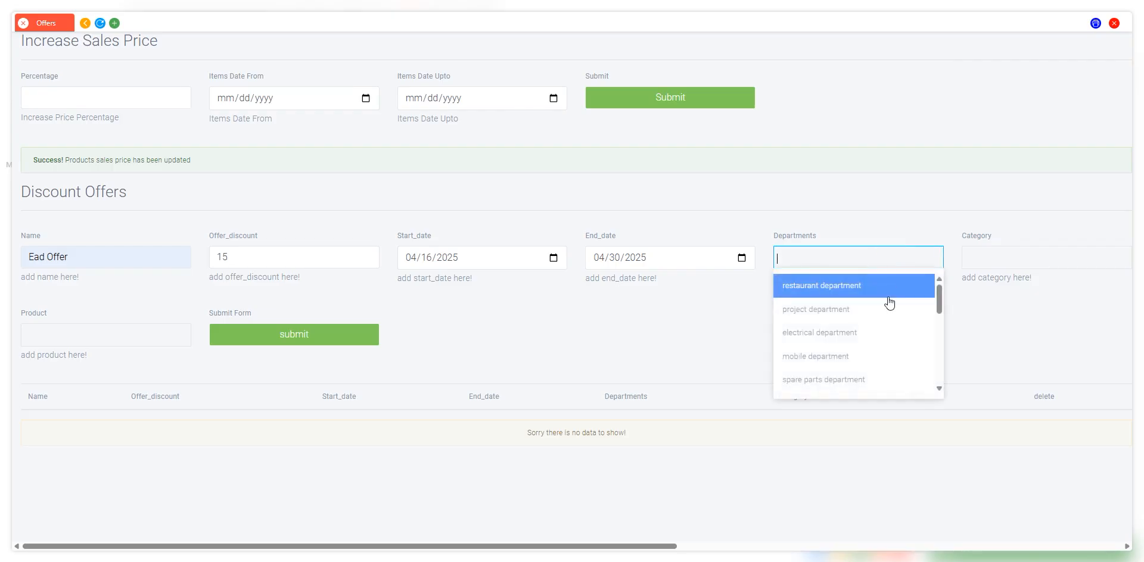
pyautogui.scroll(-1, 888, 306)
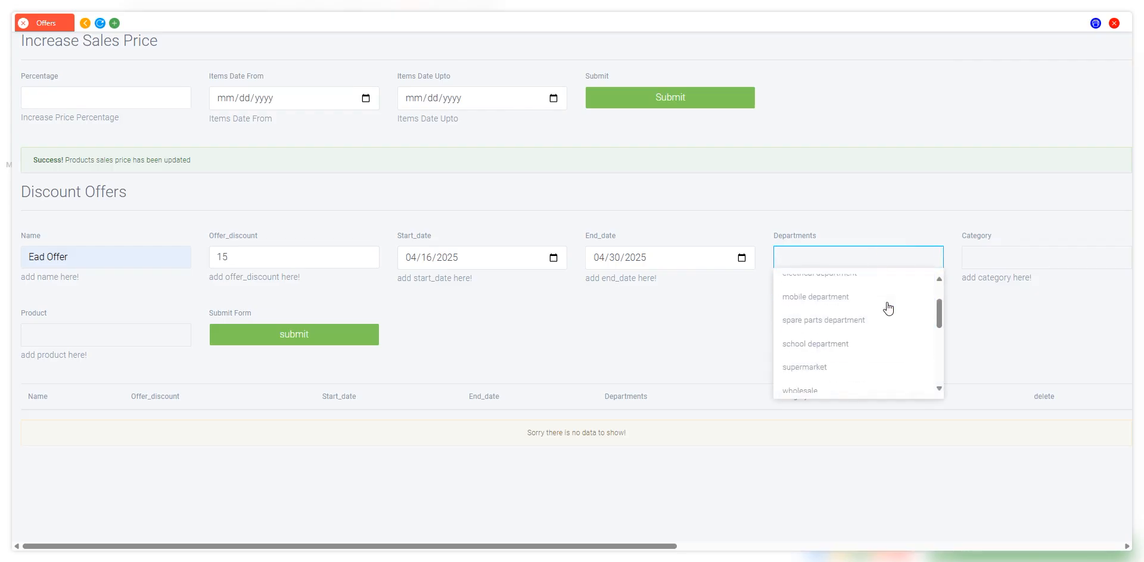
pyautogui.click(818, 370)
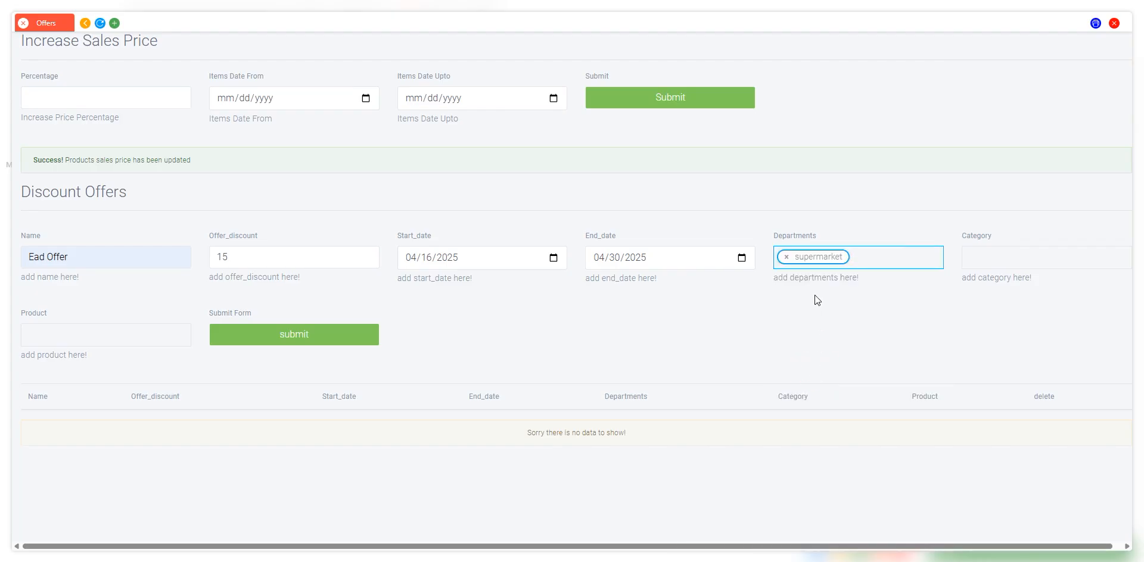
# Look through the category and product choices for the discount offer without selecting any.
pyautogui.click(1045, 256)
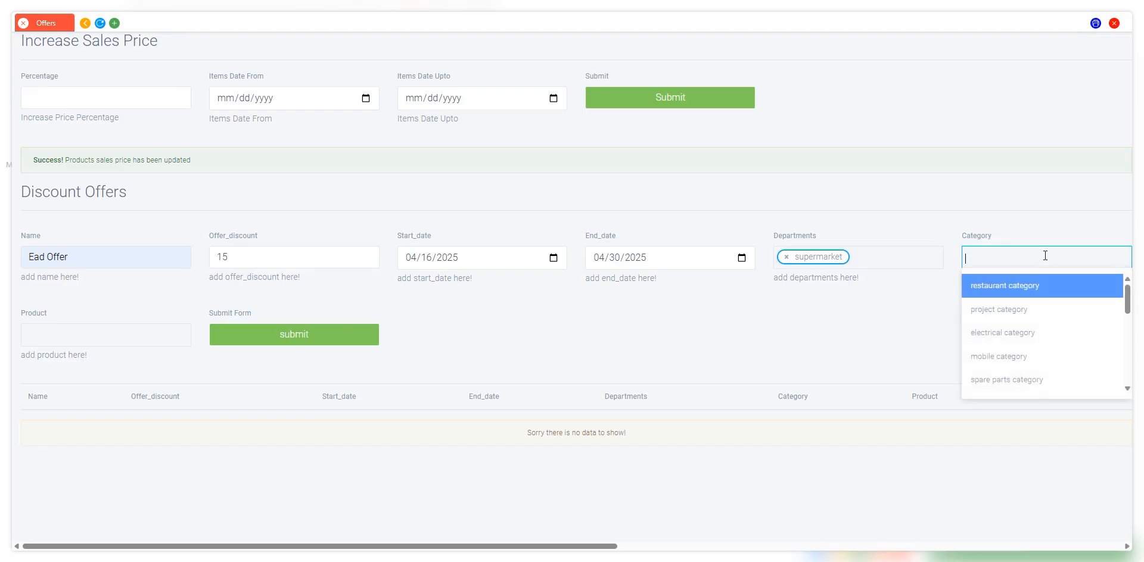
pyautogui.scroll(-5, 1034, 322)
pyautogui.scroll(5, 1032, 322)
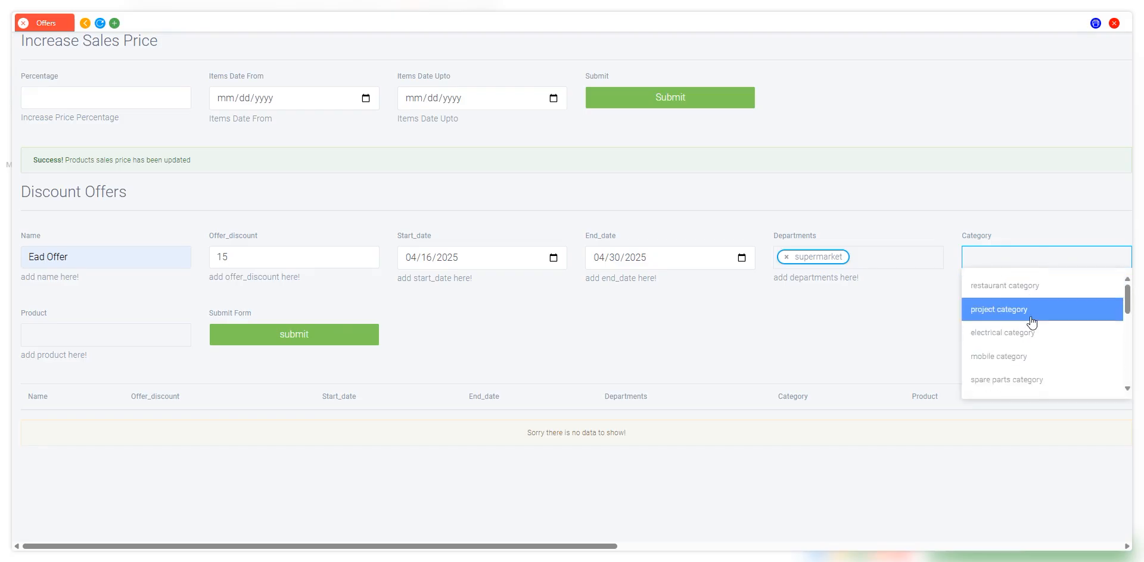
pyautogui.click(884, 287)
pyautogui.click(172, 337)
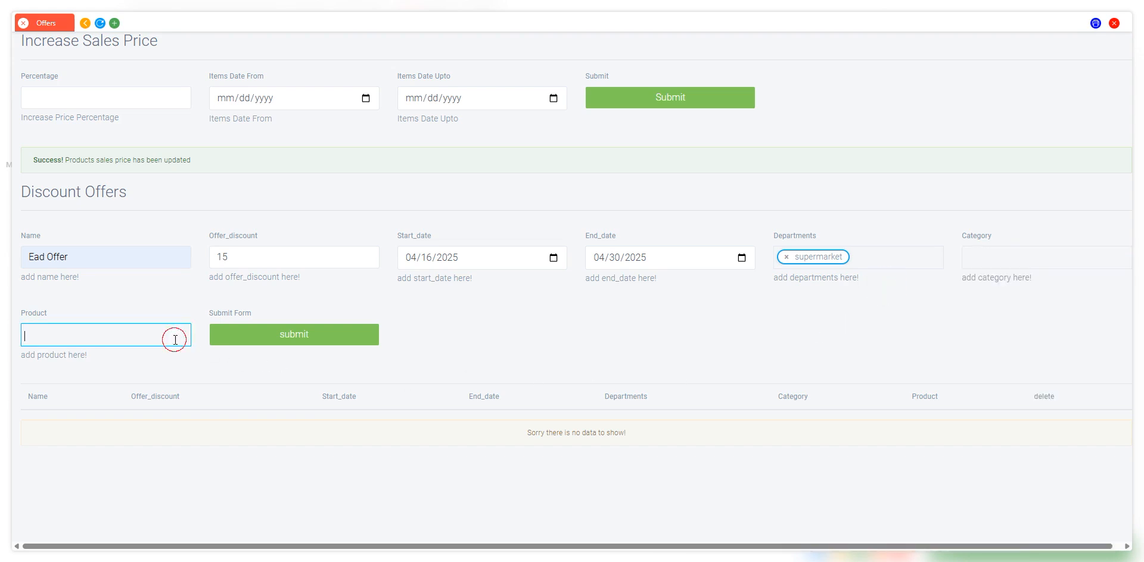
pyautogui.scroll(-5, 152, 365)
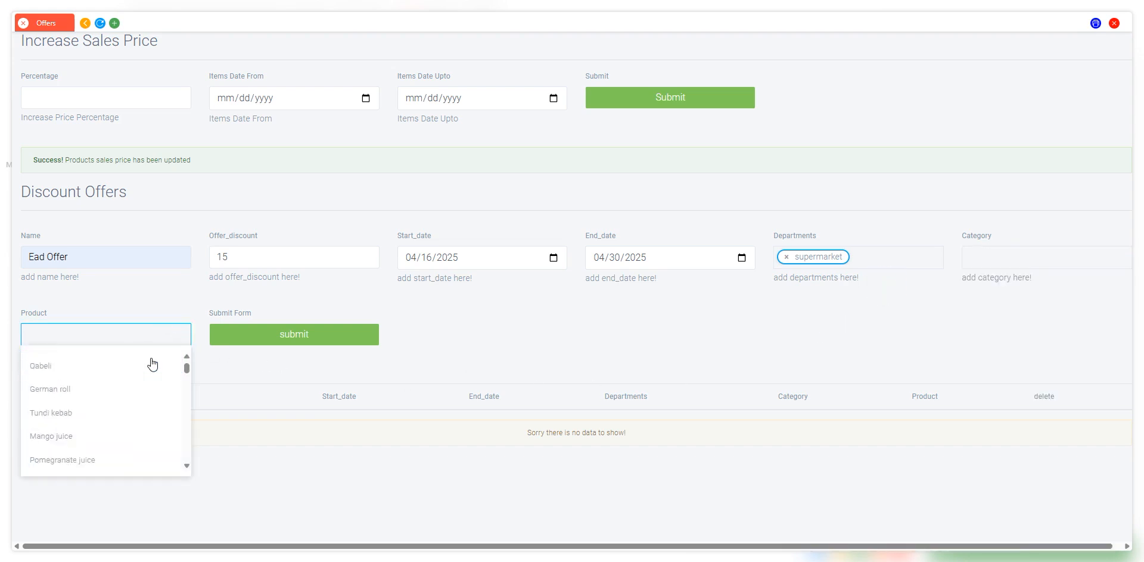
pyautogui.scroll(5, 151, 357)
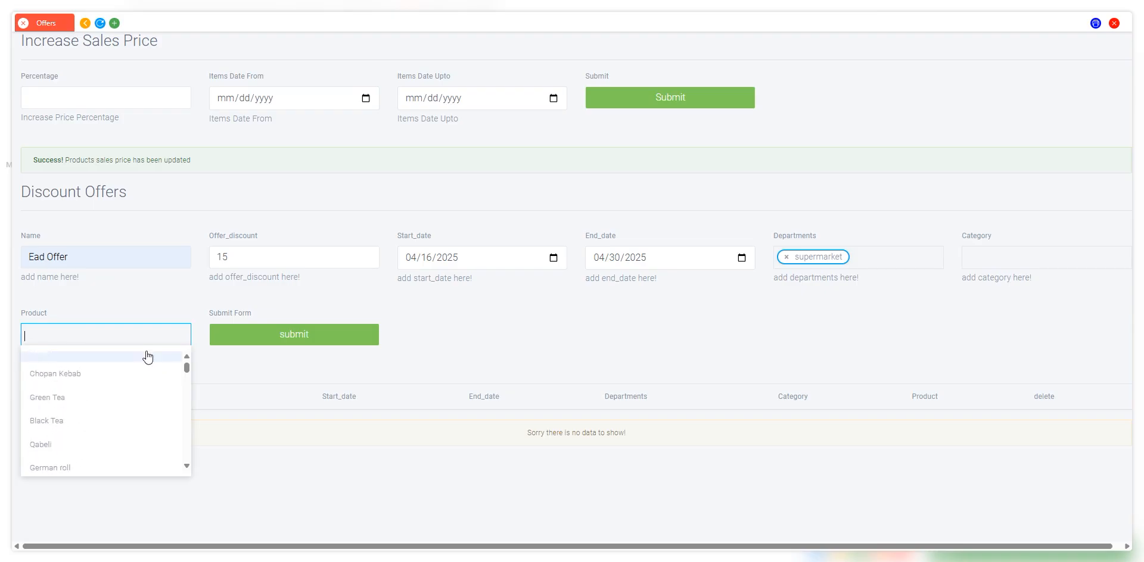
pyautogui.click(152, 342)
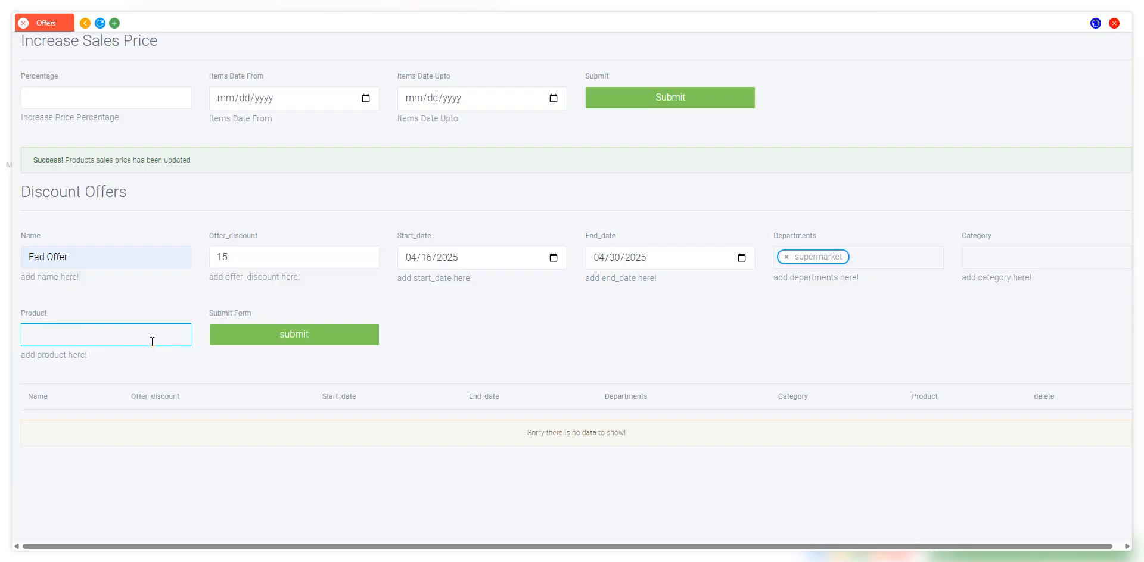
pyautogui.click(165, 354)
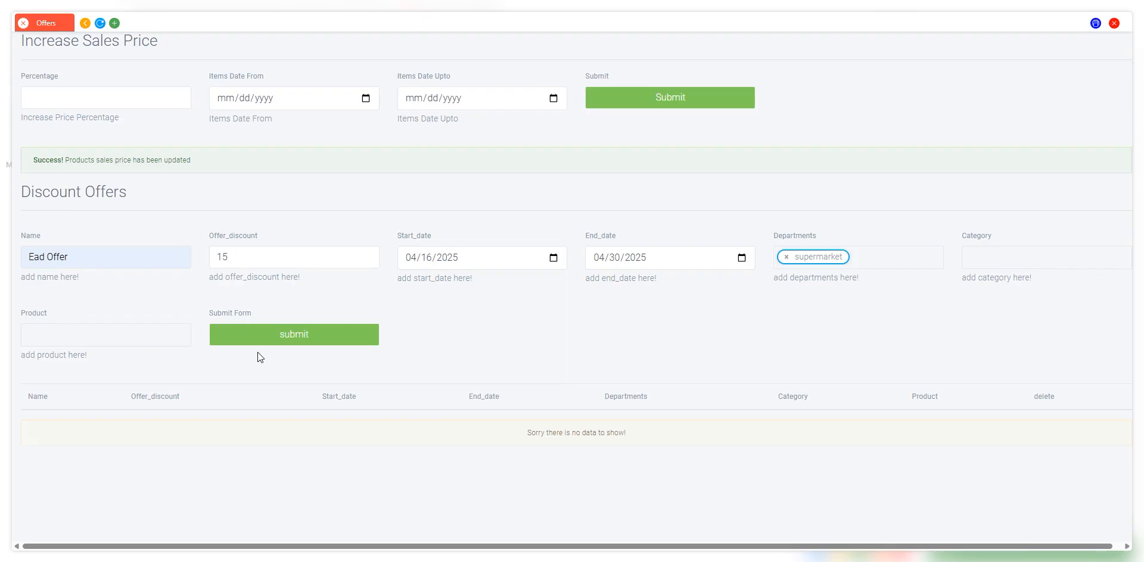
# Submit the discount offer and close the Offers window to return to the sales page.
pyautogui.click(299, 346)
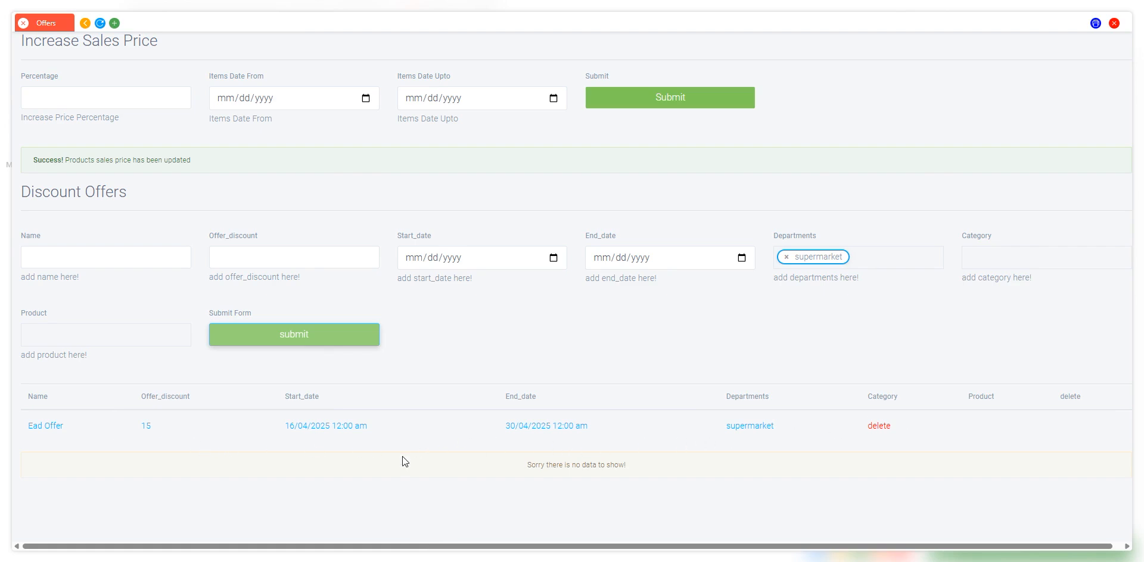
pyautogui.click(1113, 24)
pyautogui.click(970, 145)
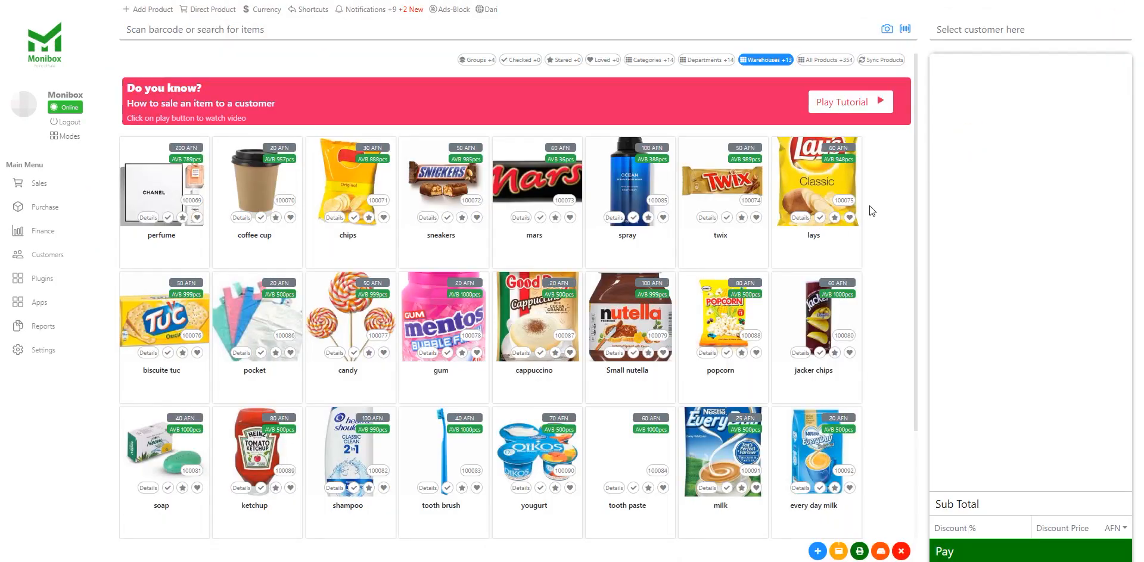